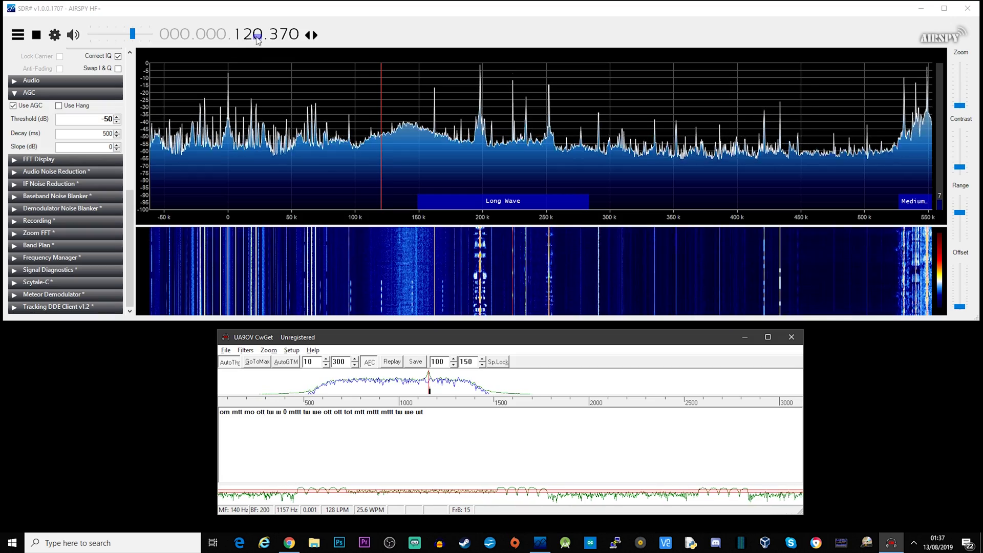
# - Tune the receiver up through the long wave band to 433.370 kHz
pyautogui.scroll(3, 258, 38)
pyautogui.scroll(12, 258, 38)
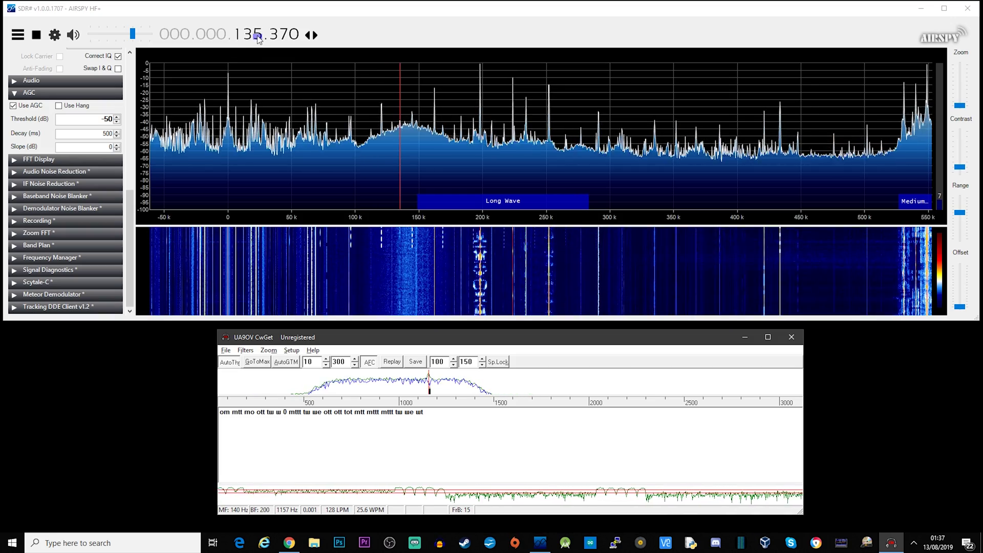
pyautogui.scroll(2, 248, 38)
pyautogui.scroll(-3, 248, 38)
pyautogui.scroll(12, 248, 38)
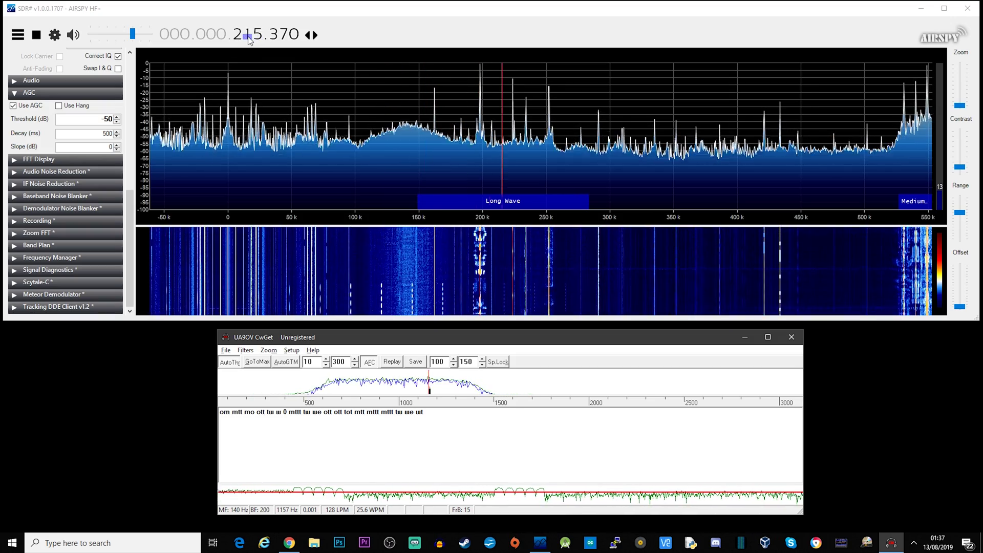
pyautogui.scroll(-1, 248, 38)
pyautogui.scroll(18, 249, 38)
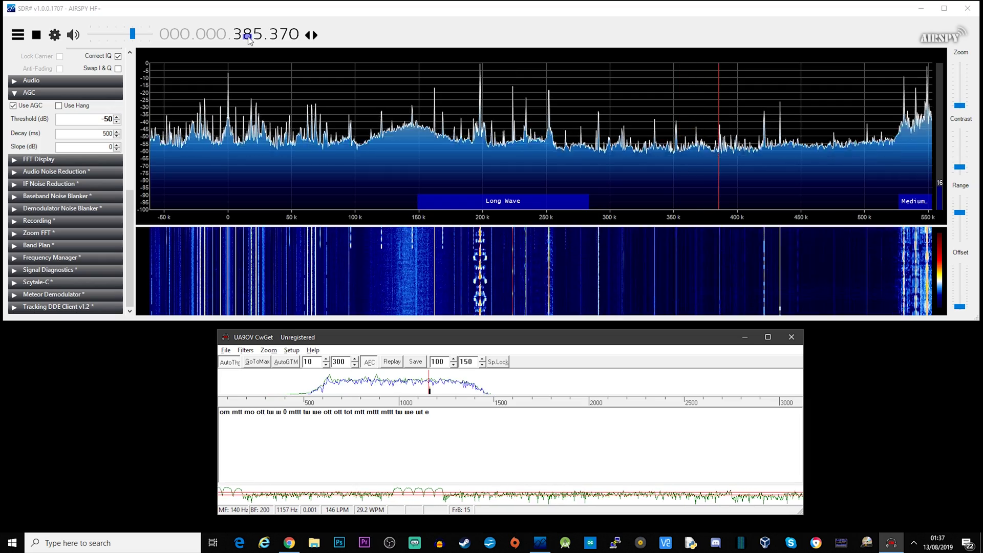
pyautogui.scroll(3, 249, 38)
pyautogui.scroll(-2, 248, 38)
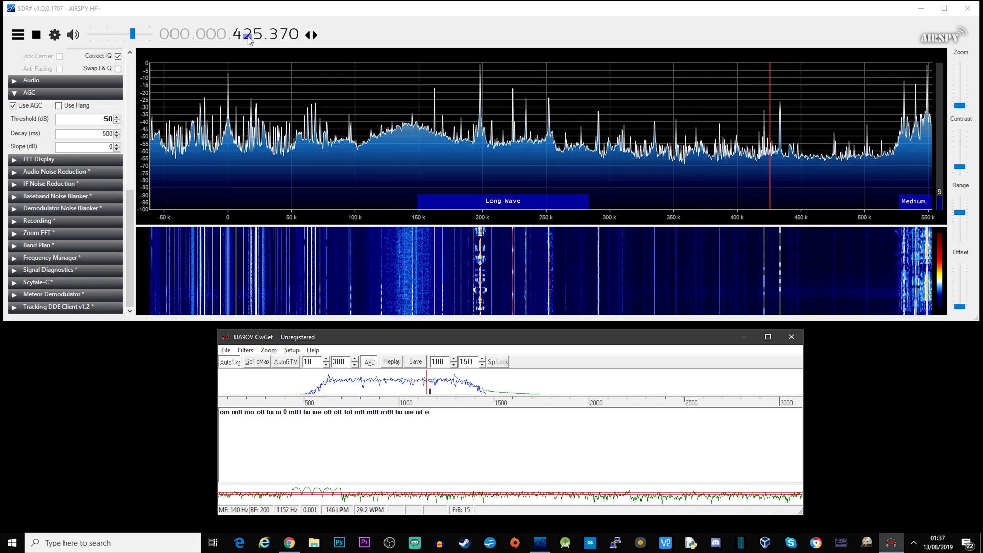
pyautogui.scroll(1, 258, 38)
pyautogui.scroll(-4, 258, 38)
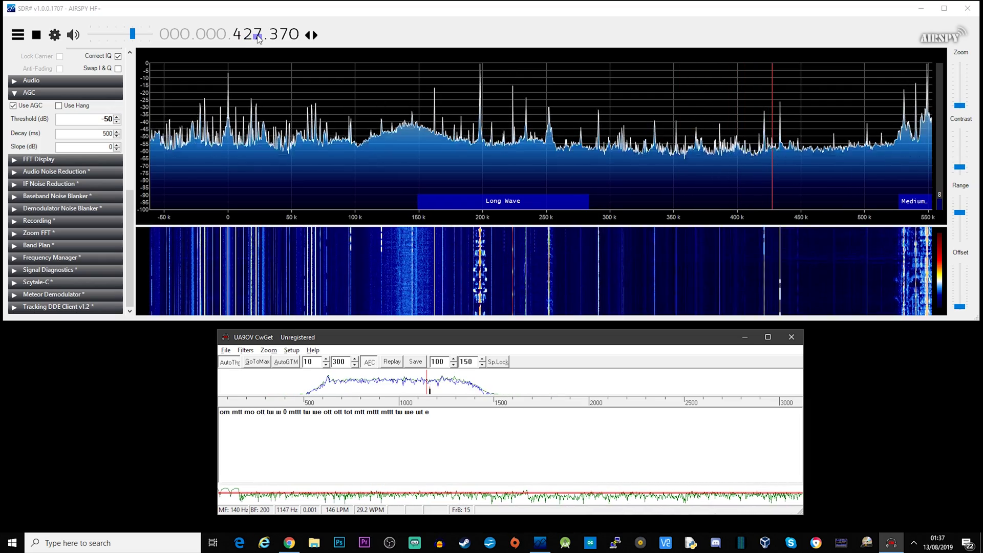
pyautogui.scroll(7, 259, 38)
pyautogui.scroll(4, 258, 38)
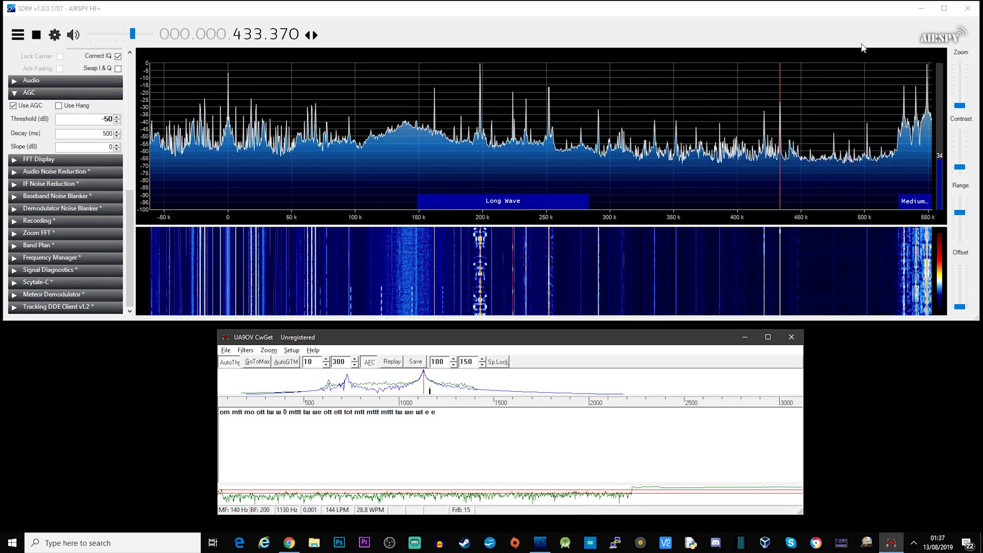
# - Zoom in on the signals around 433 kHz, narrow the filter bandwidth and fine-tune the receiver to 433.110 kHz
pyautogui.moveTo(960, 105); pyautogui.dragTo(960, 88)
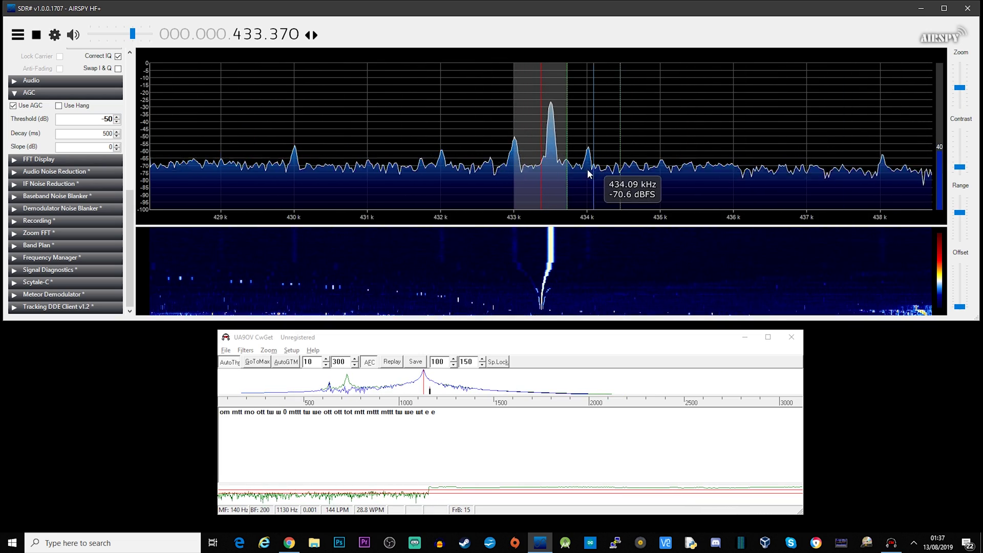
pyautogui.moveTo(553, 190); pyautogui.dragTo(531, 191)
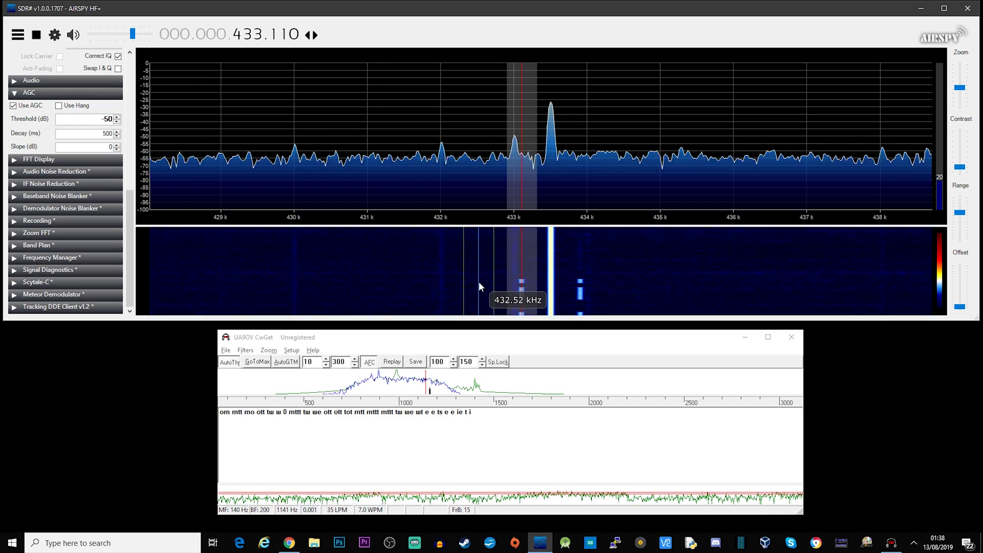
# - Switch to CwGet, clear the decoded text and place the decoding marker on the audio peak at about 991 Hz
pyautogui.click(435, 435)
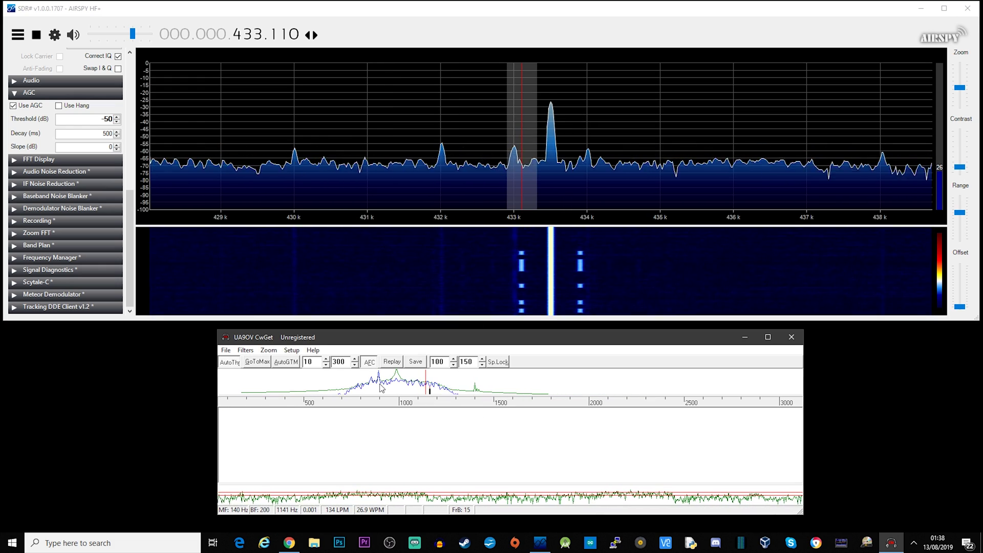
pyautogui.click(397, 390)
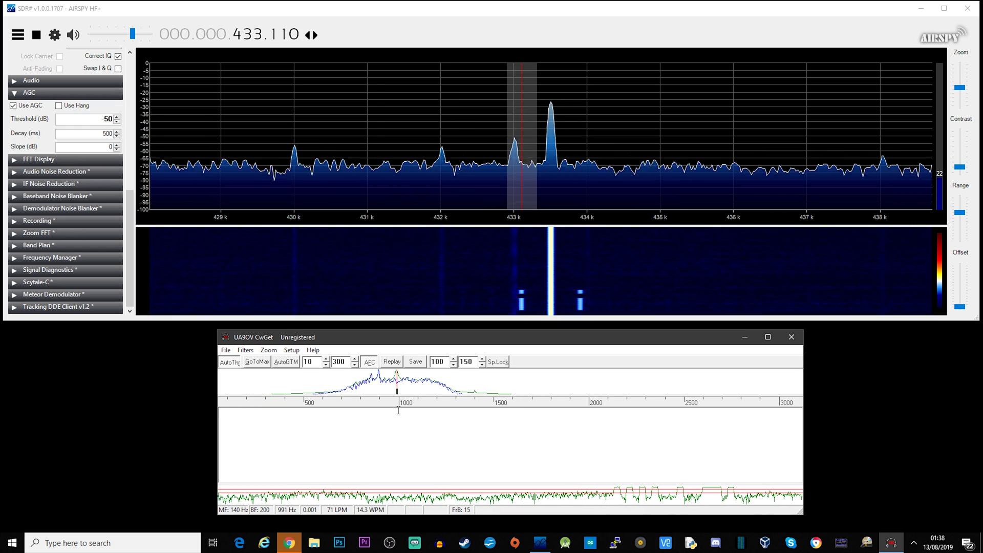
pyautogui.doubleClick(399, 411)
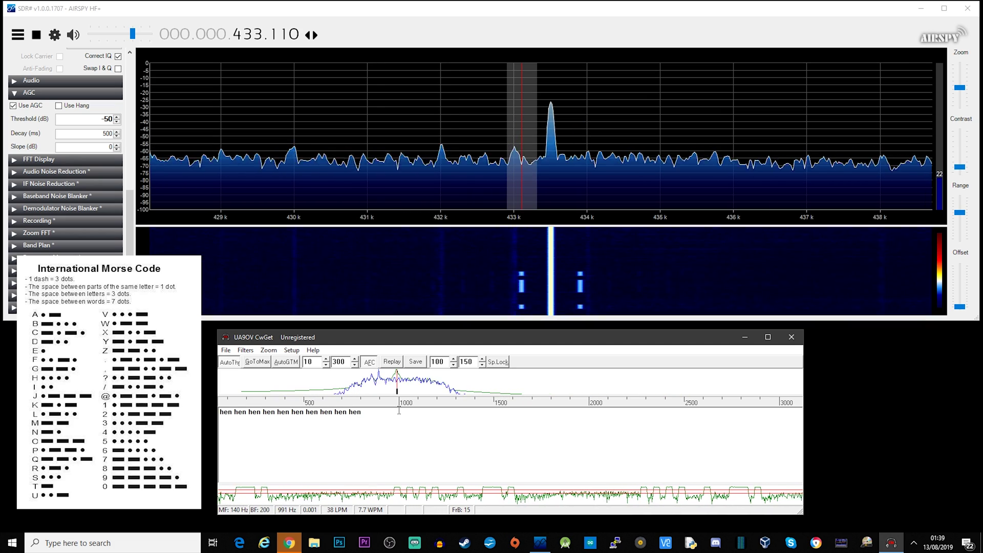
# - Raise SDR#'s waterfall contrast and tune the receiver to 421.420 kHz, beside the strong carrier at 421 kHz
pyautogui.moveTo(960, 87); pyautogui.dragTo(961, 104)
pyautogui.moveTo(961, 167); pyautogui.dragTo(954, 164)
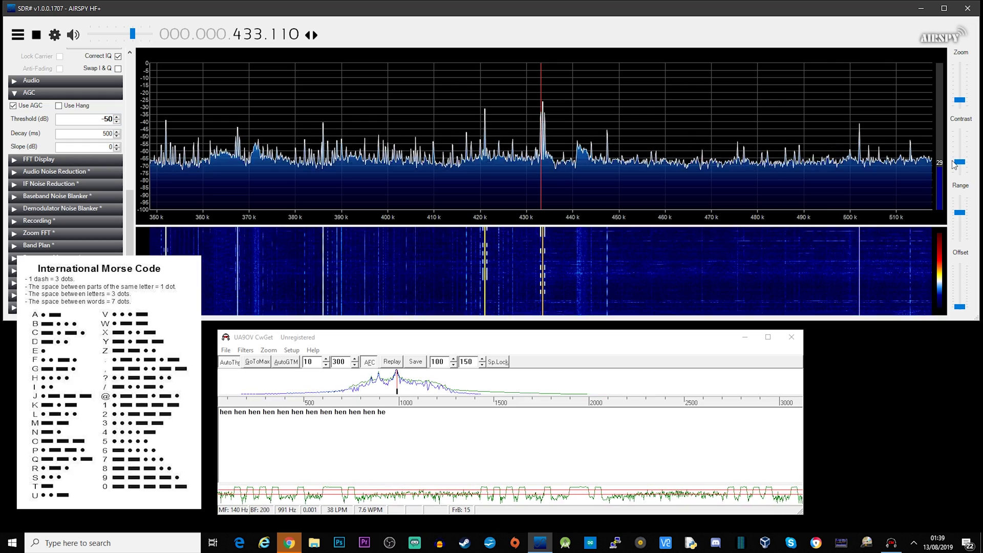
pyautogui.scroll(3, 549, 180)
pyautogui.moveTo(549, 181); pyautogui.dragTo(534, 181)
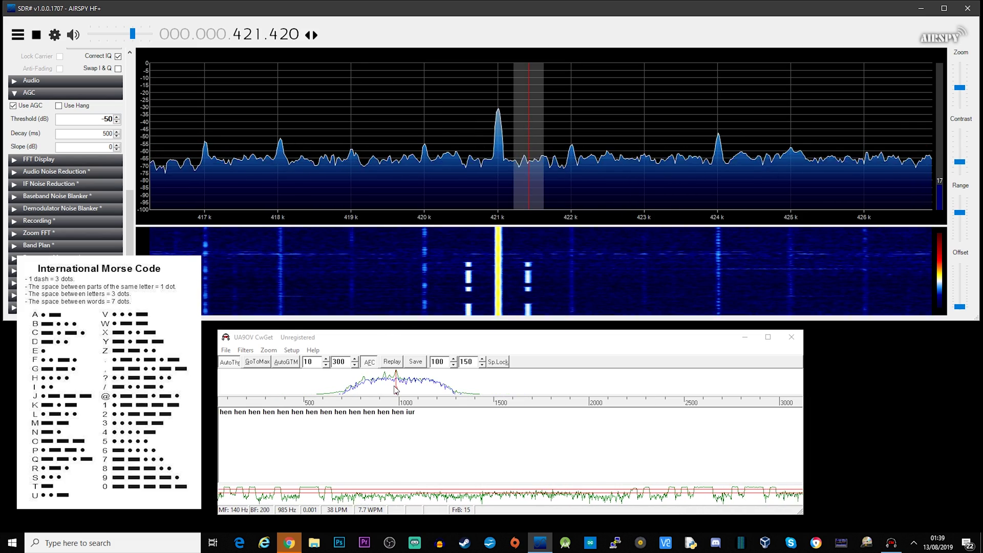
# - Switch to CwGet and clear the decoded text left from the previous beacon
pyautogui.click(426, 433)
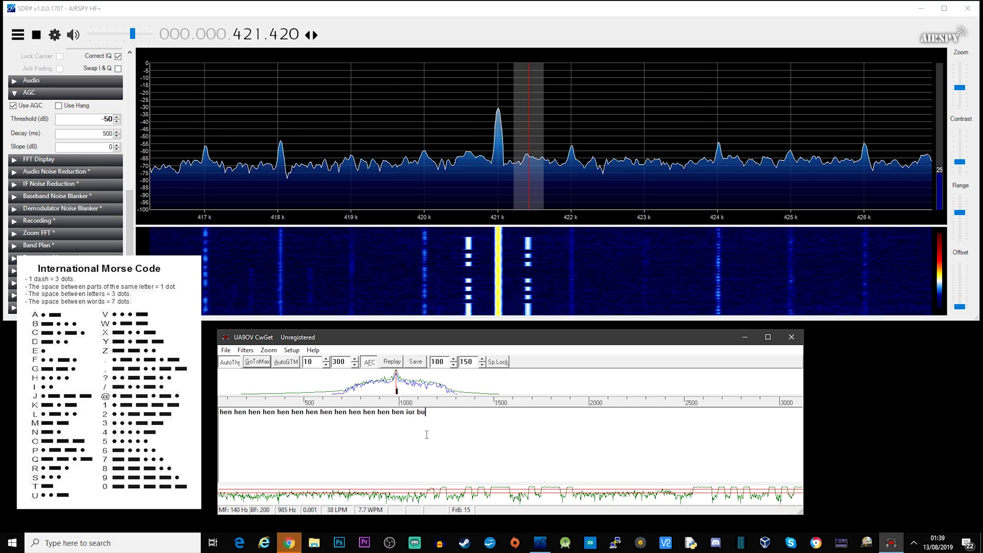
pyautogui.press('Escape')
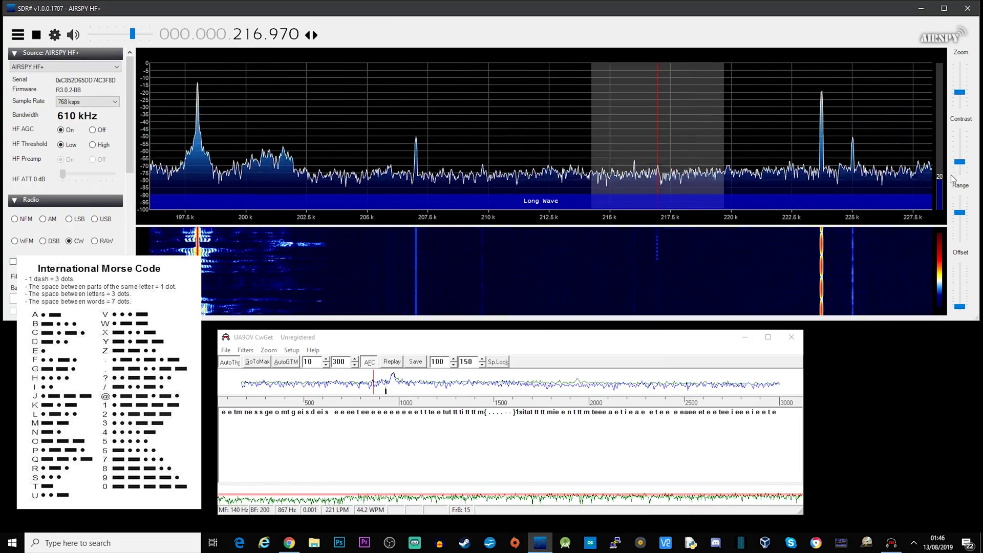
# - Increase the waterfall contrast a little in SDR# to bring out the weak signals around 217 kHz
pyautogui.click(960, 160)
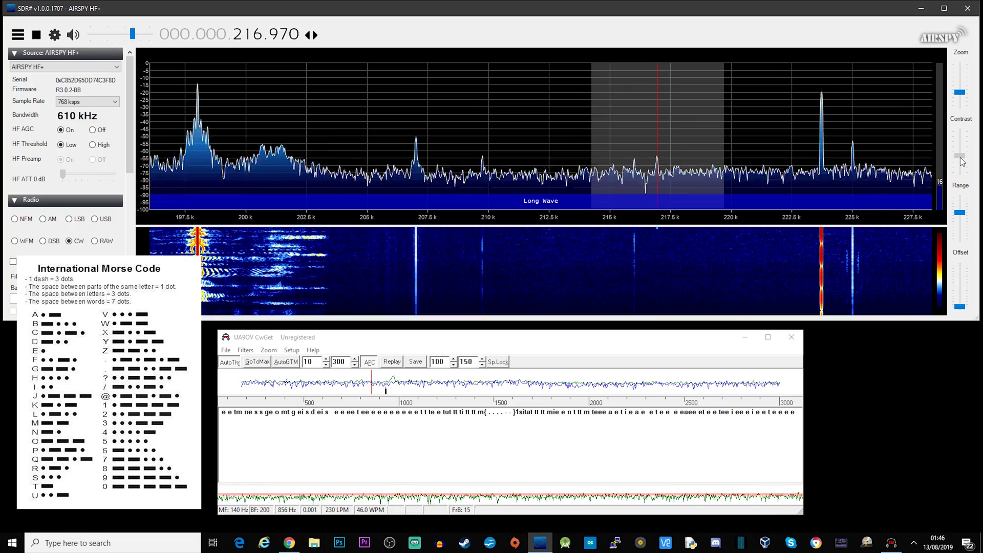
pyautogui.moveTo(961, 159); pyautogui.dragTo(963, 161)
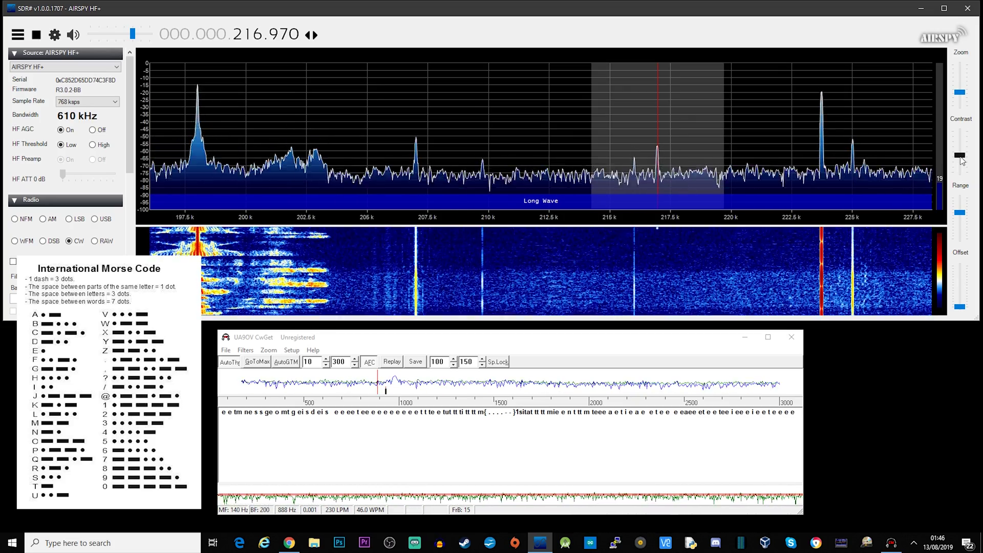
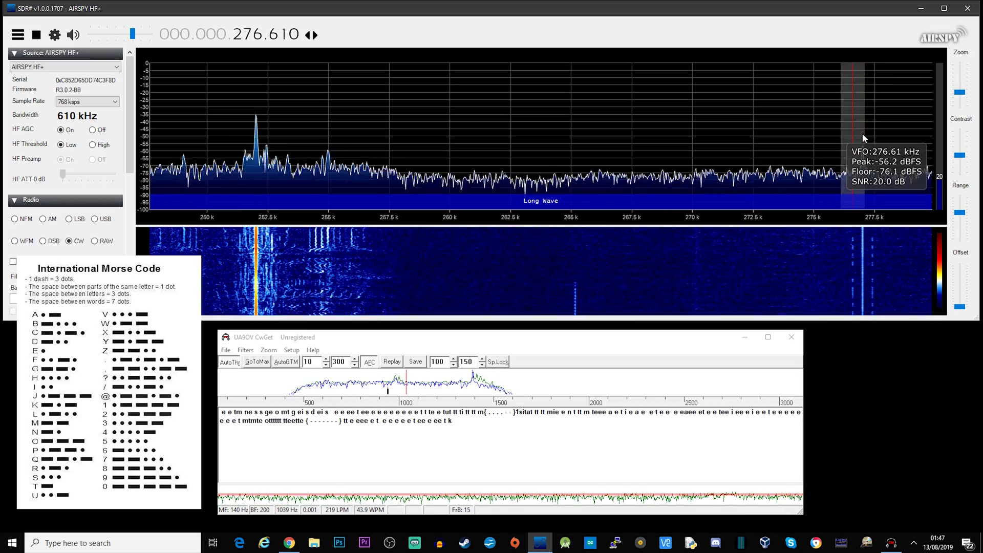
# - Narrow the filter around 276.610 kHz and restart CwGet decoding on the audio peak at about 980 Hz with cleared text
pyautogui.moveTo(862, 133); pyautogui.dragTo(858, 134)
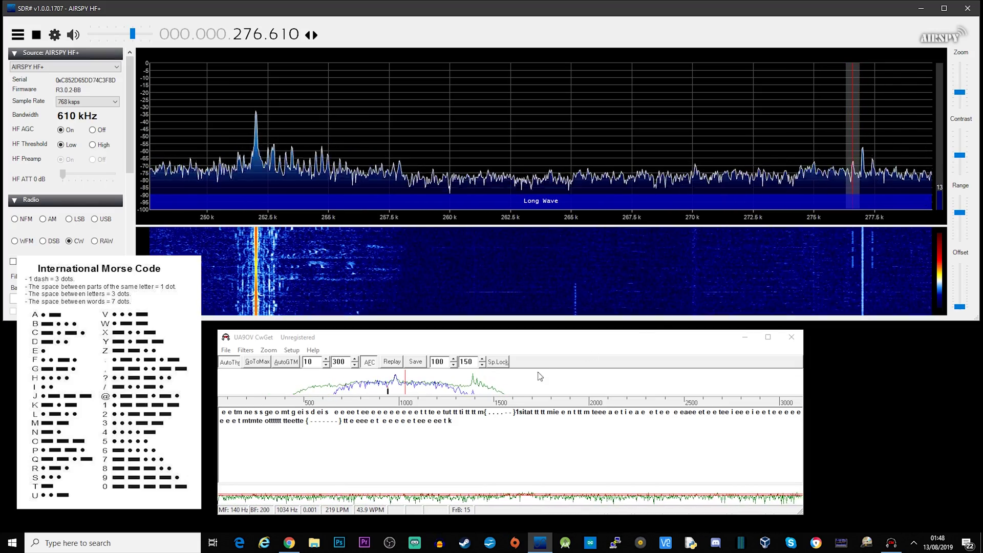
pyautogui.click(395, 388)
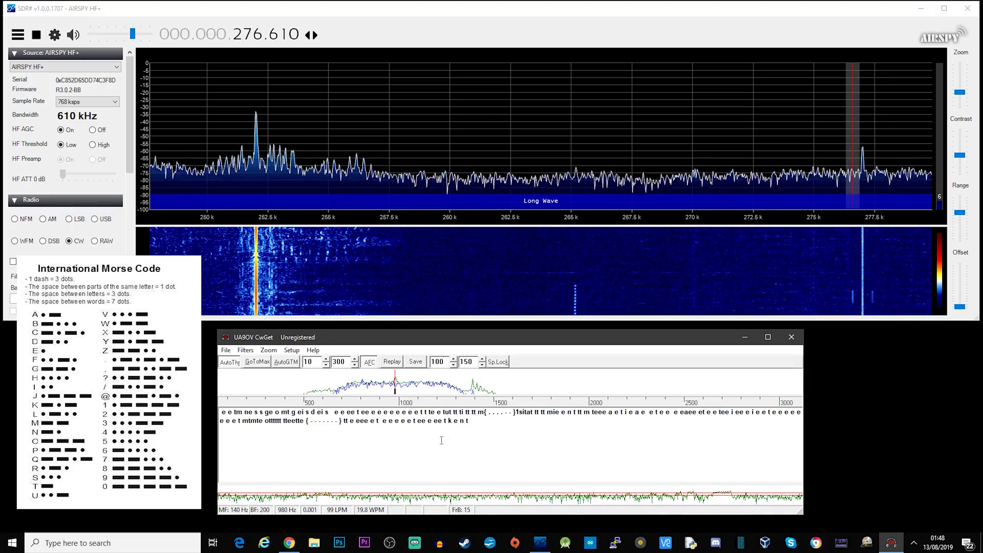
pyautogui.press('Escape')
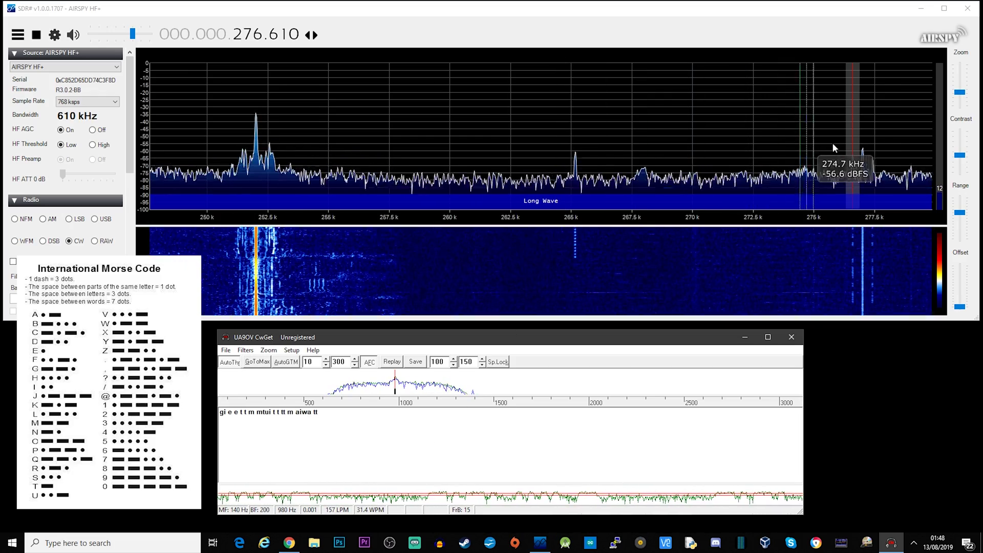
pyautogui.click(850, 144)
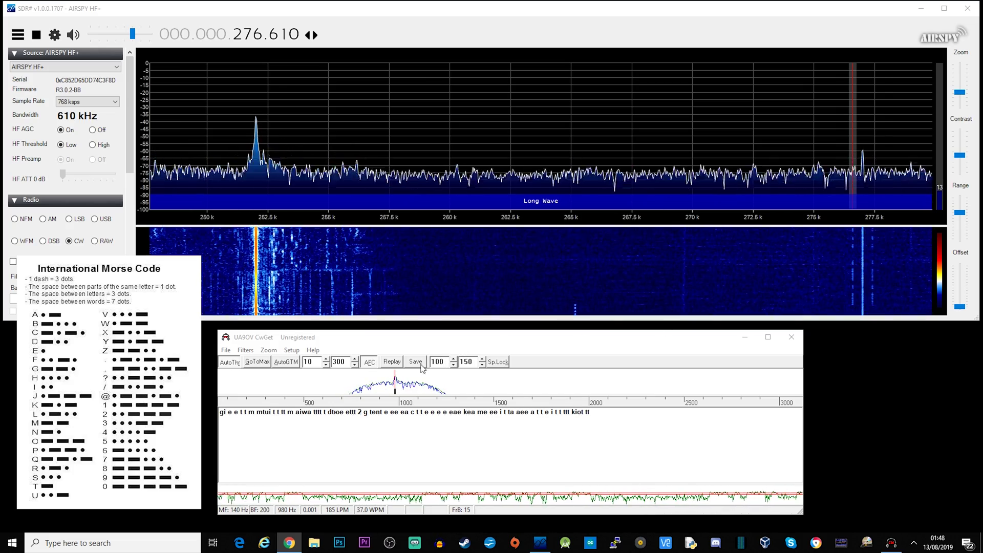
# - Turn on CwGet's automatic go-to-maximum tracking and raise the SDR# audio volume slightly
pyautogui.click(288, 365)
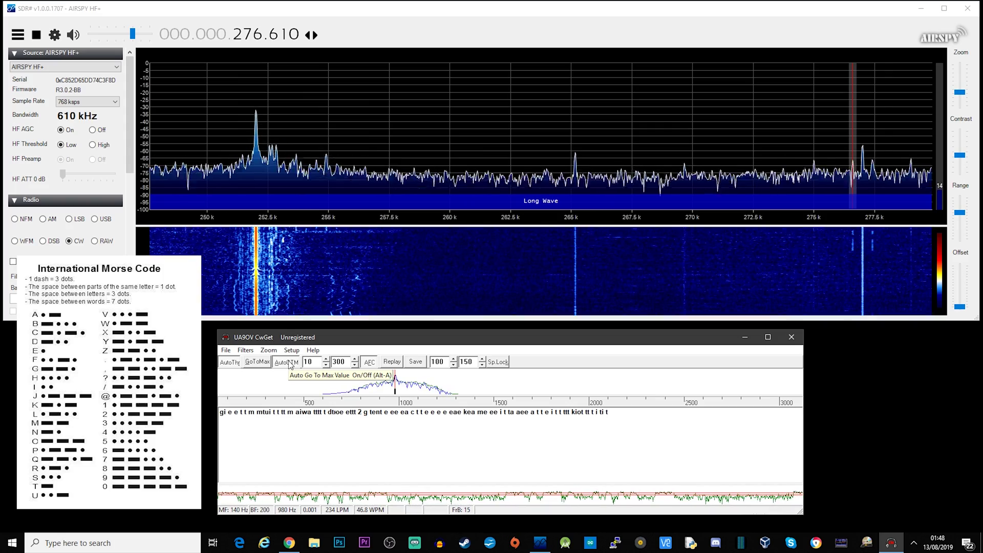
pyautogui.moveTo(133, 35); pyautogui.dragTo(134, 36)
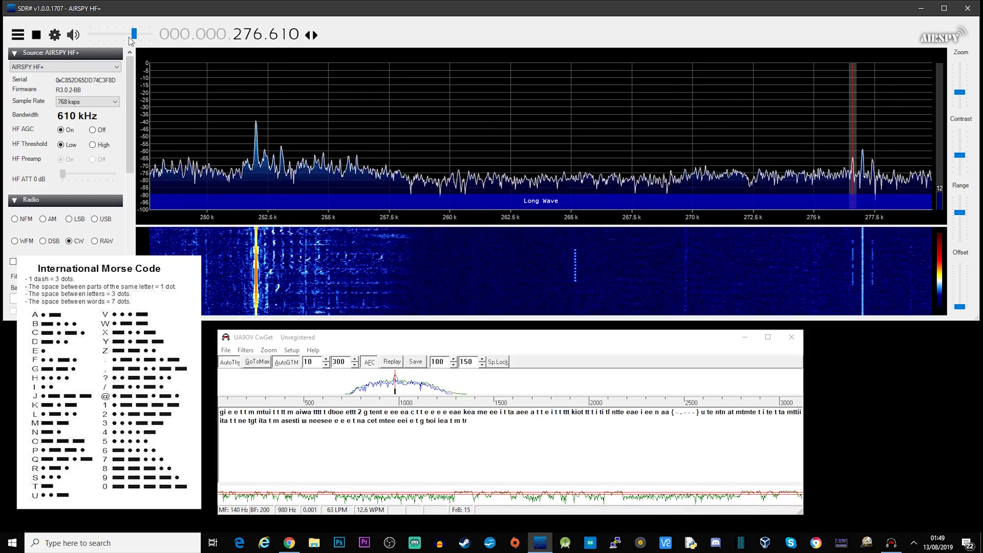
# - Tune the receiver to 334.570 kHz and clear the old decoded text in CwGet
pyautogui.click(263, 39)
pyautogui.scroll(10, 263, 39)
pyautogui.scroll(1, 274, 39)
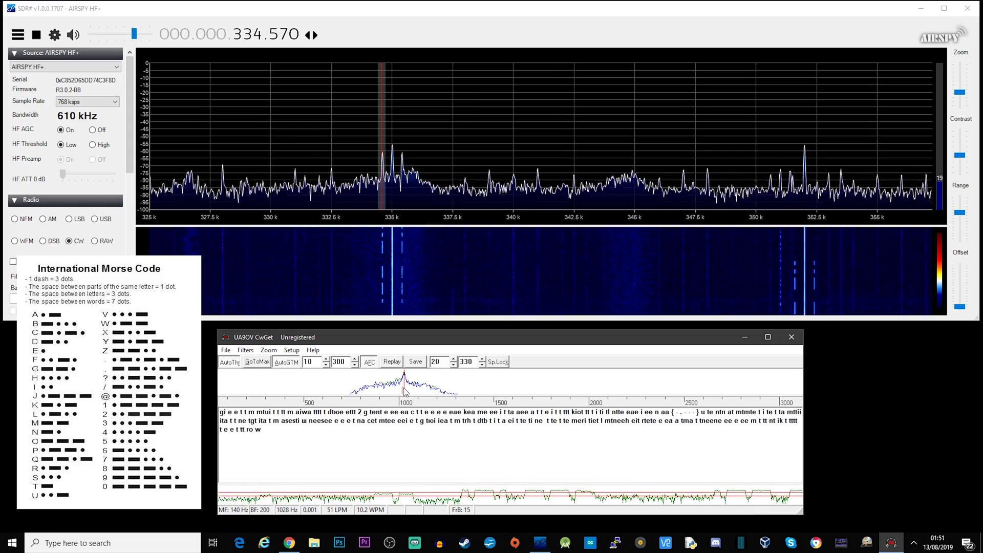
pyautogui.doubleClick(412, 444)
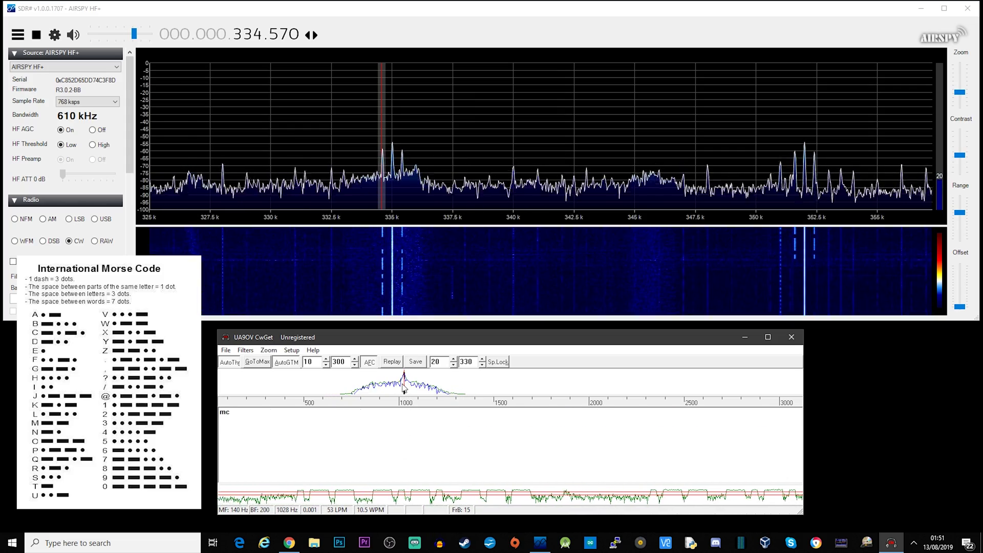
# - Switch to the Chrome browser
pyautogui.click(290, 548)
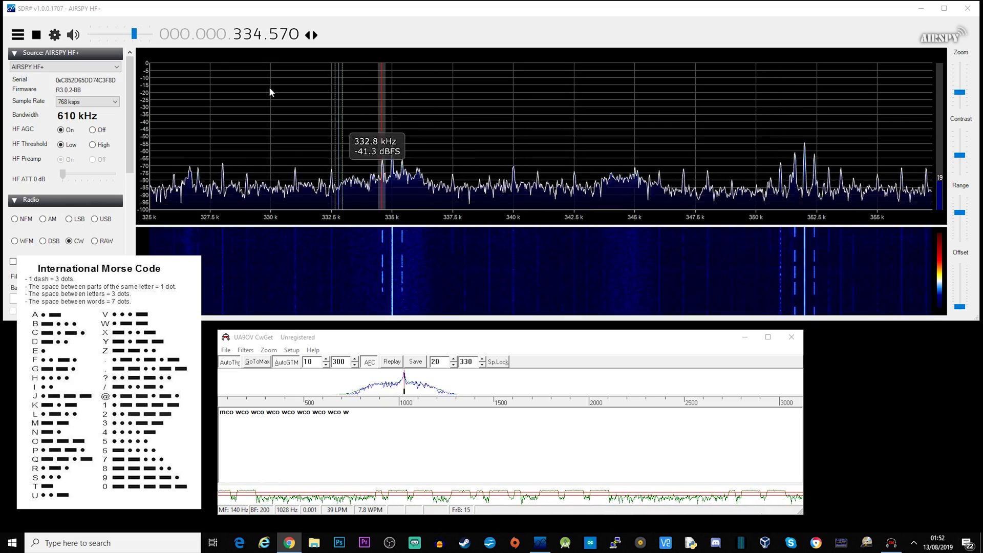
# - Tune the SDR# receiver to 351.570 kHz and clear the previous beacon's text in CwGet
pyautogui.scroll(11, 260, 39)
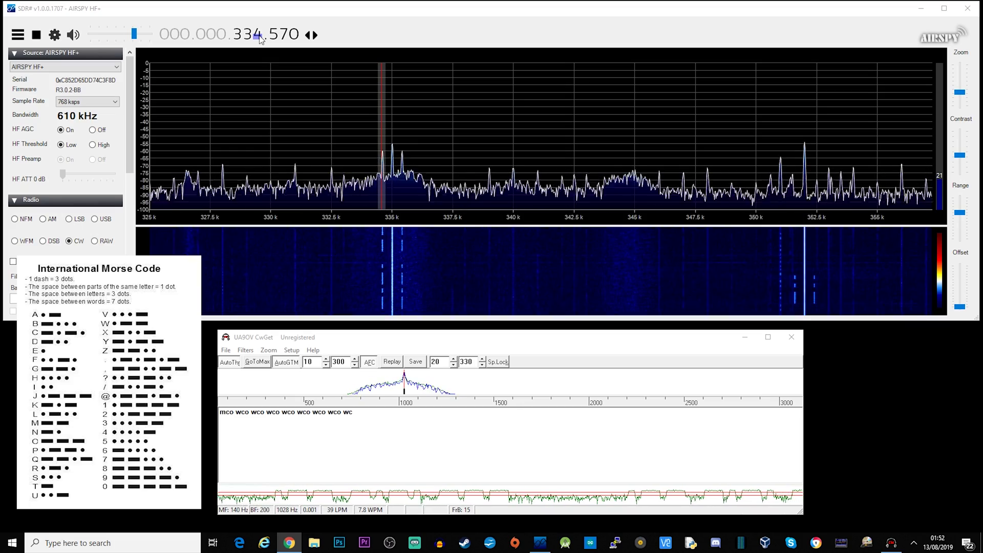
pyautogui.scroll(6, 260, 38)
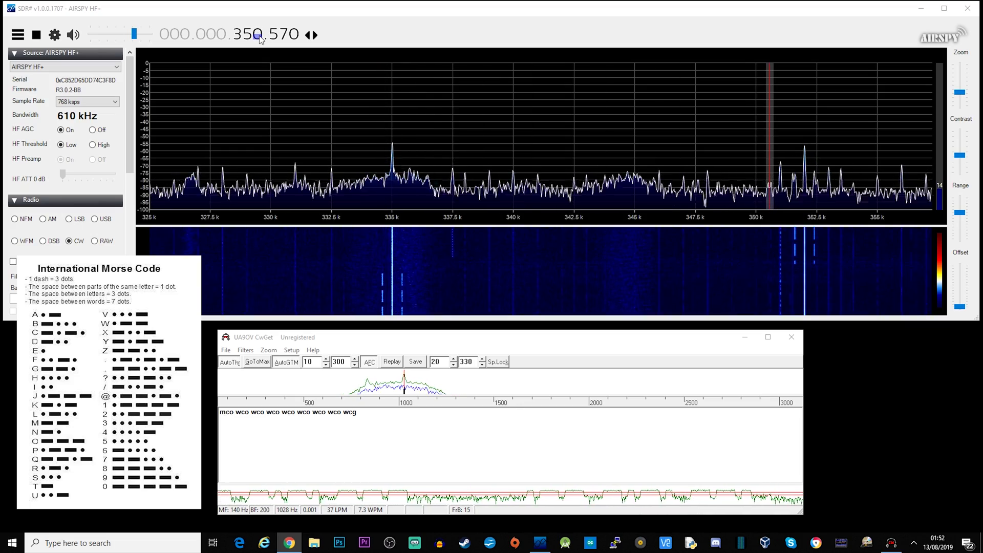
pyautogui.rightClick(287, 415)
pyautogui.click(290, 441)
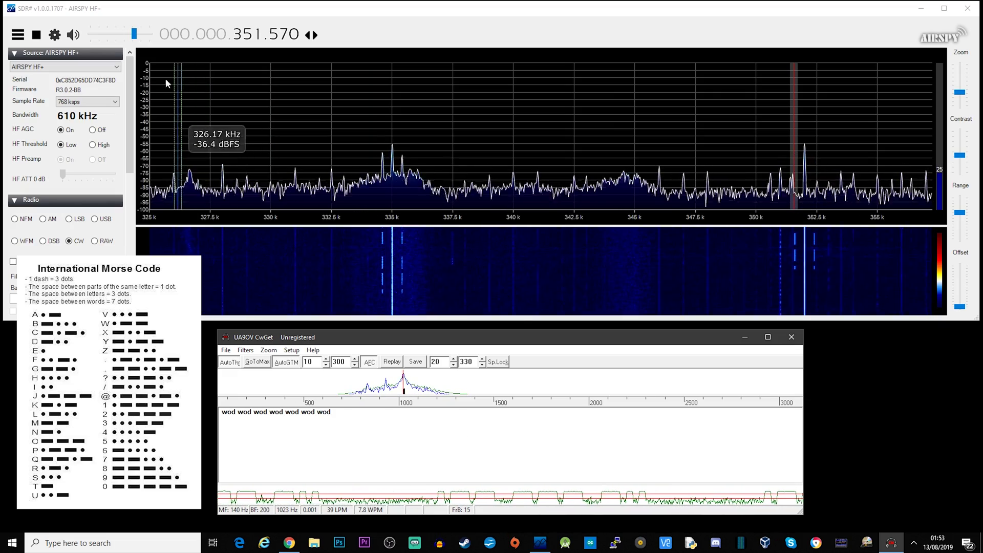
# - Tune the receiver to 367.120 kHz, beside the carrier at 367.5 kHz, and raise the waterfall contrast slightly
pyautogui.scroll(17, 273, 38)
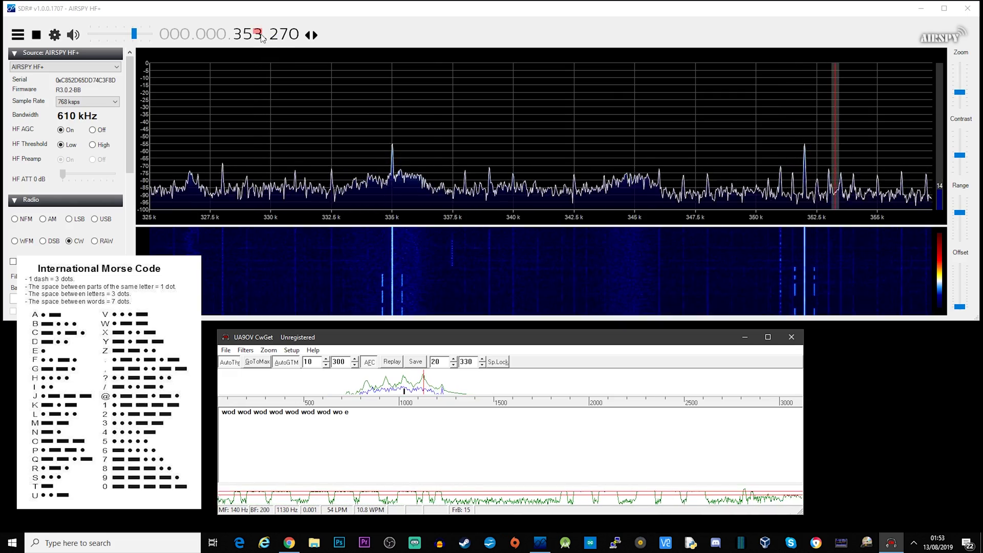
pyautogui.scroll(1, 261, 35)
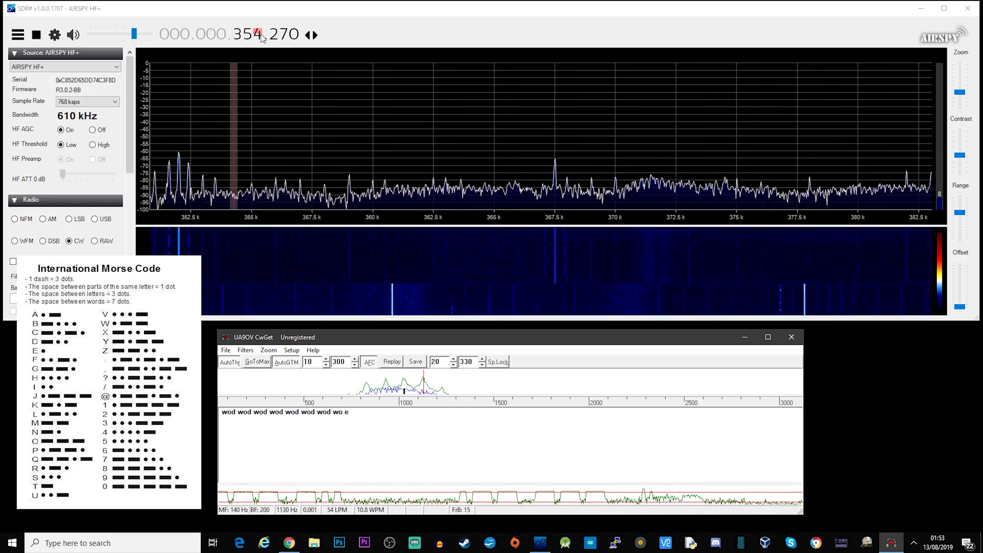
pyautogui.click(545, 203)
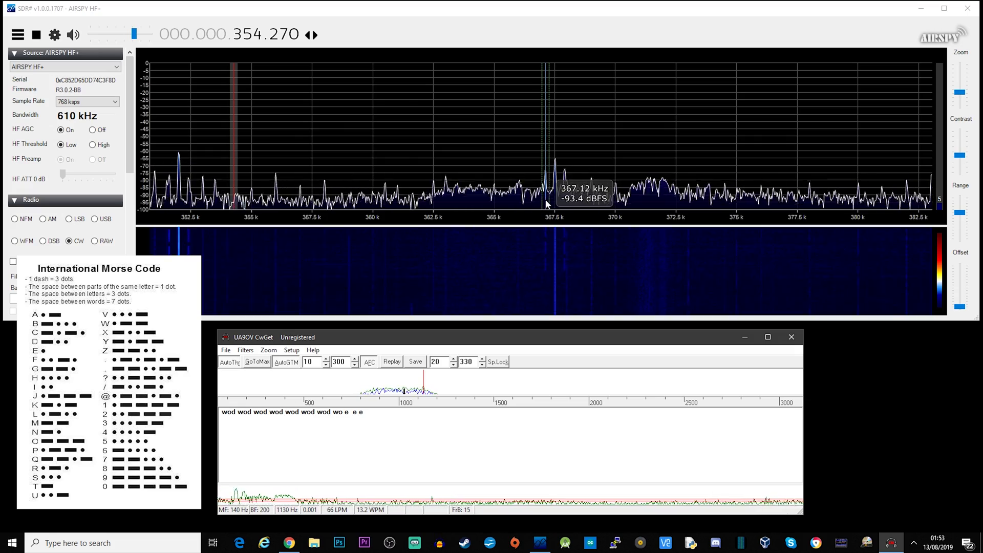
pyautogui.click(545, 203)
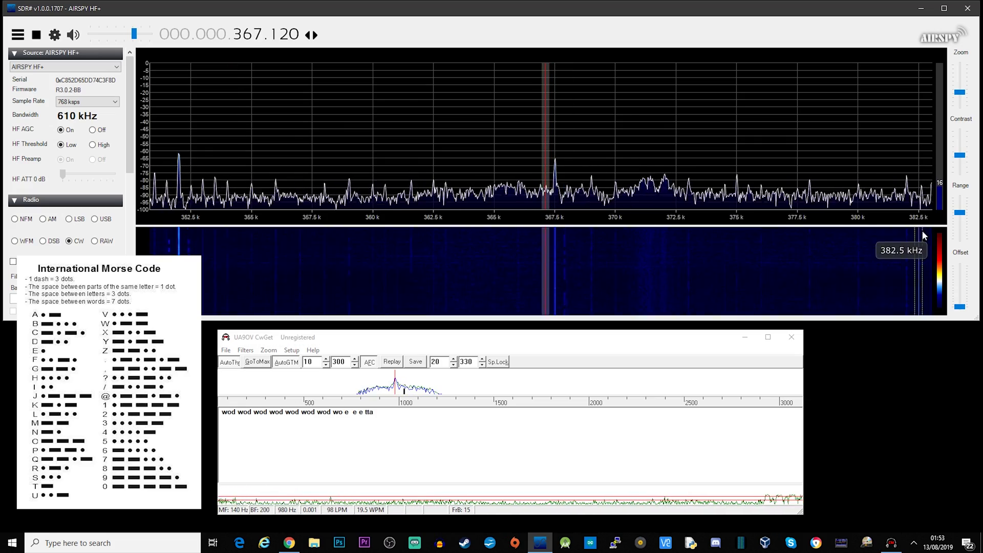
pyautogui.moveTo(958, 154); pyautogui.dragTo(959, 152)
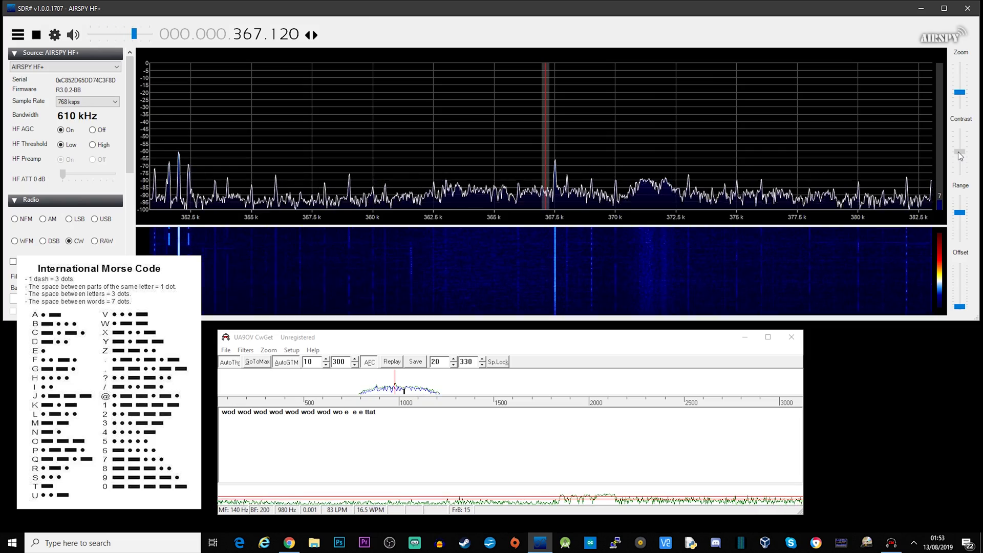
# - Fine-adjust the waterfall contrast in SDR# and clear the old decoded text in CwGet
pyautogui.moveTo(958, 152); pyautogui.dragTo(958, 151)
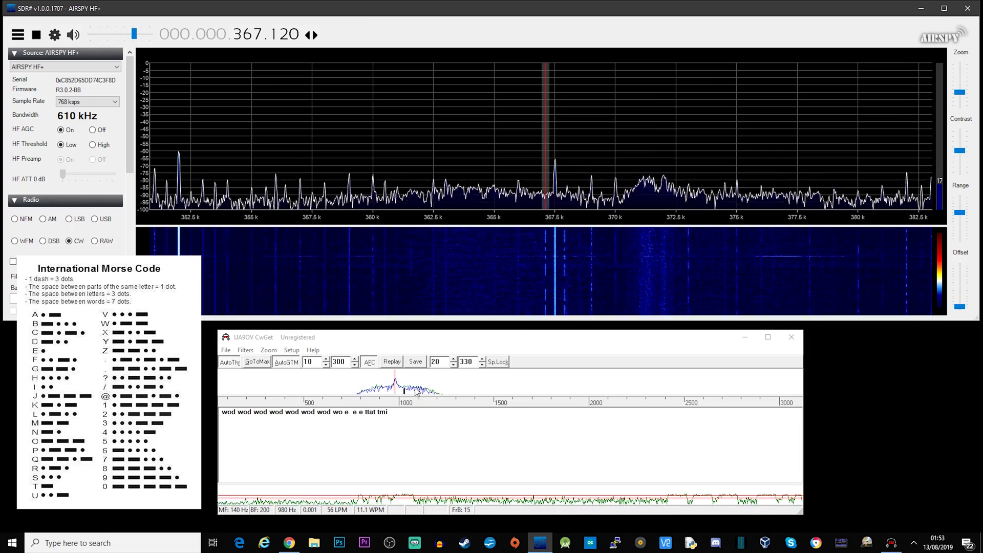
pyautogui.click(410, 432)
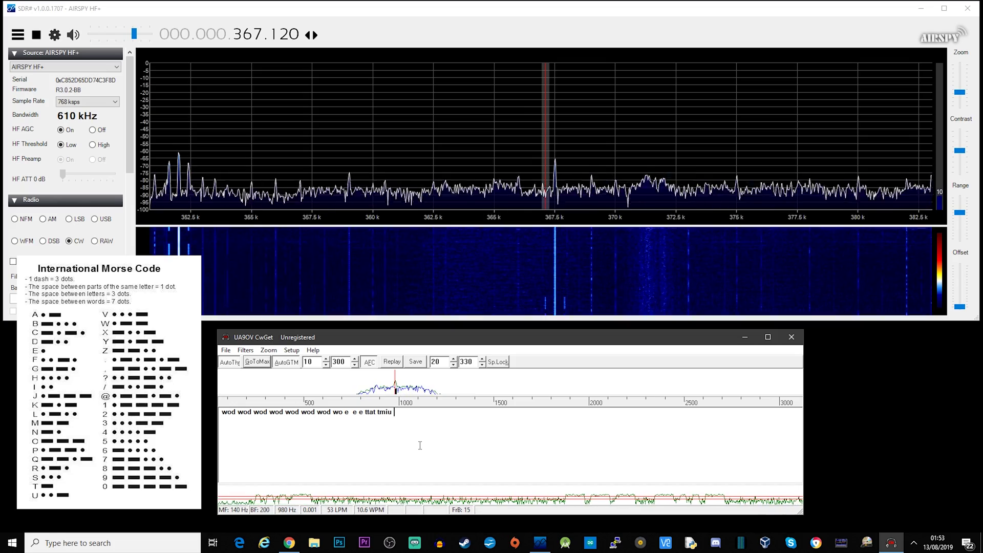
pyautogui.press('Escape')
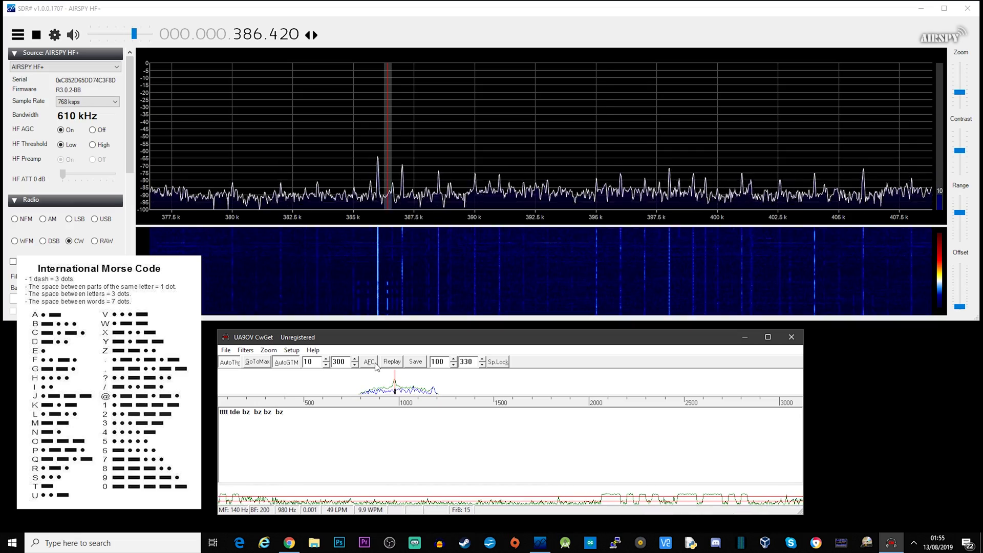
# - Tune the SDR# receiver up from the 386 kHz beacon to the signal at 404.020 kHz
pyautogui.scroll(9, 277, 38)
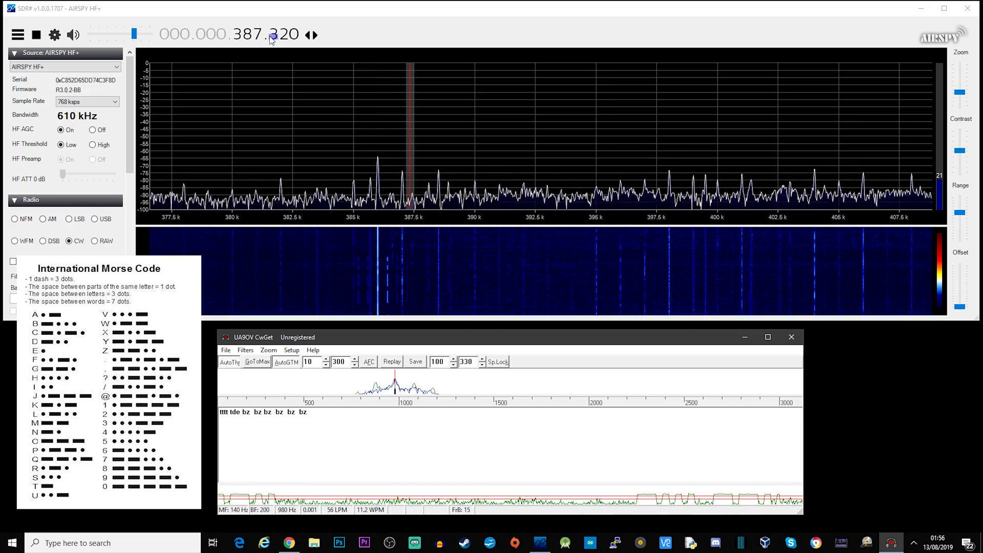
pyautogui.scroll(5, 260, 39)
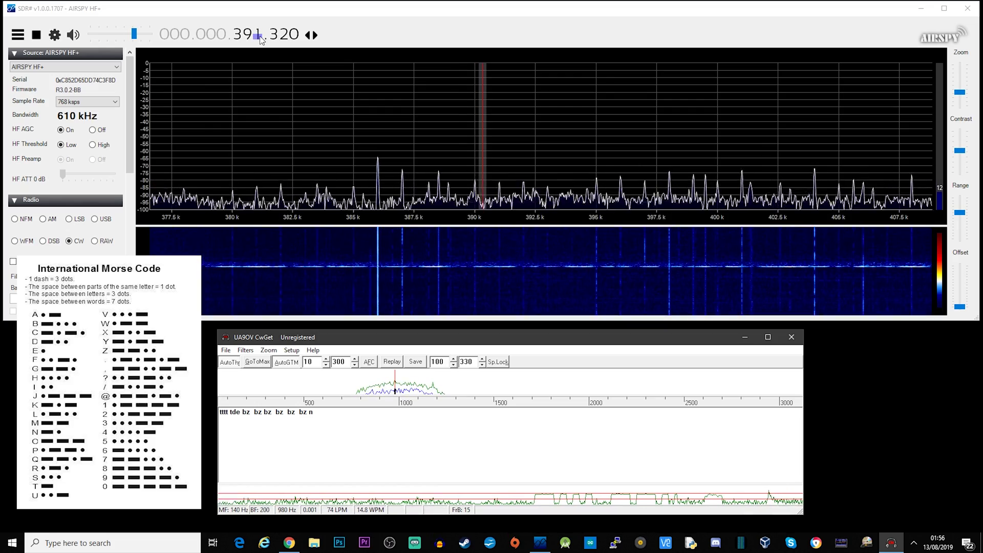
pyautogui.scroll(11, 260, 39)
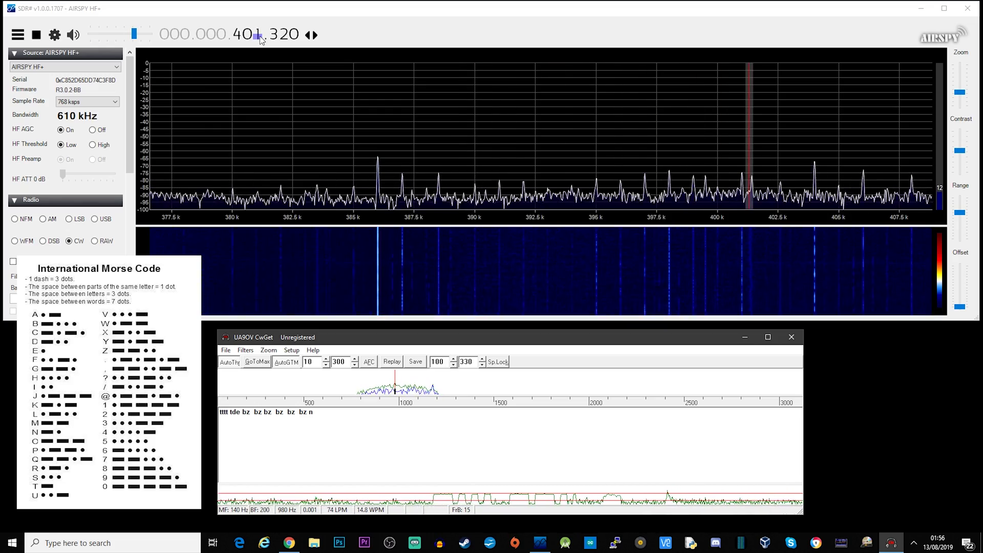
pyautogui.scroll(1, 261, 40)
pyautogui.scroll(-3, 274, 37)
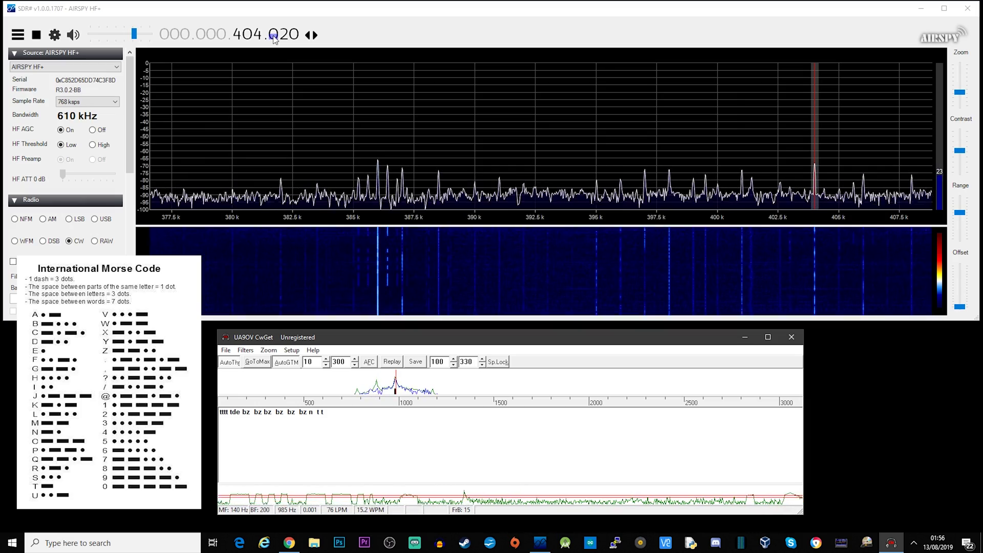
# - Tune the receiver to 420.620 kHz, on the lower sideband of the strong carrier near 421 kHz
pyautogui.scroll(3, 261, 40)
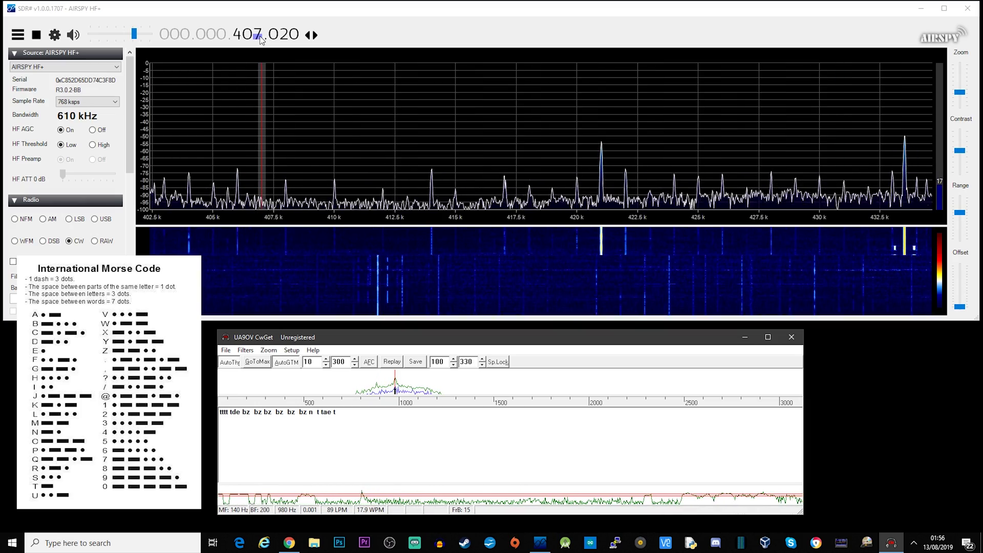
pyautogui.scroll(19, 272, 39)
pyautogui.scroll(19, 273, 40)
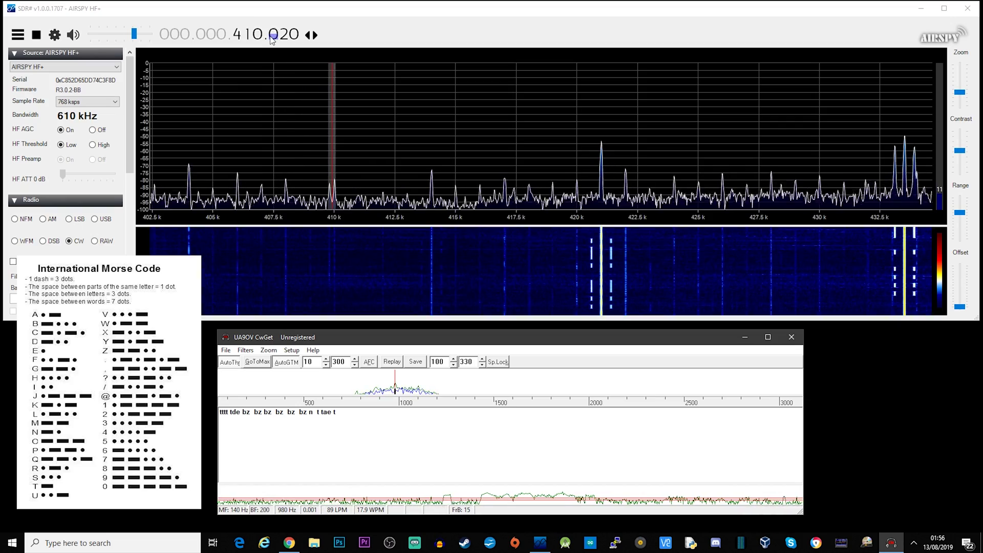
pyautogui.scroll(2, 261, 39)
pyautogui.scroll(7, 261, 39)
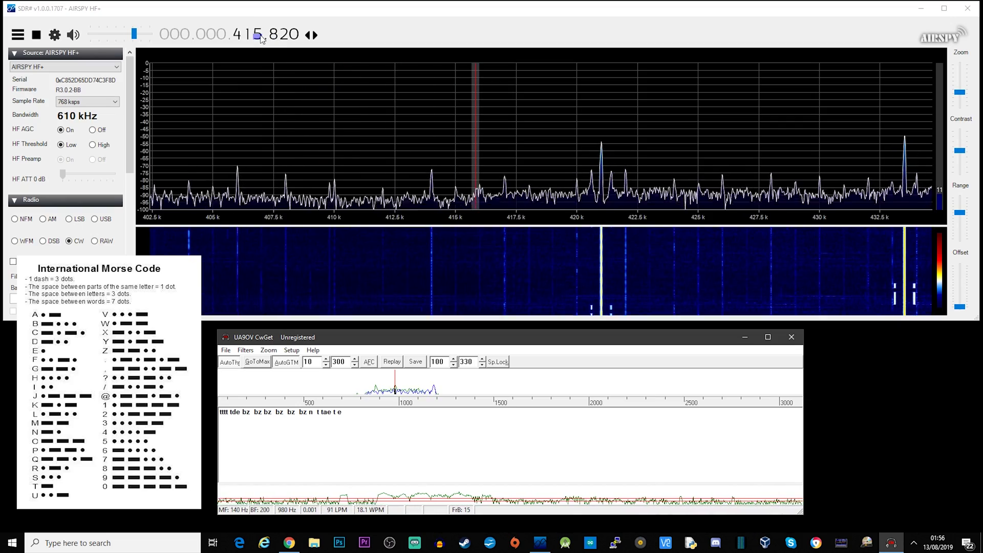
pyautogui.scroll(1, 262, 40)
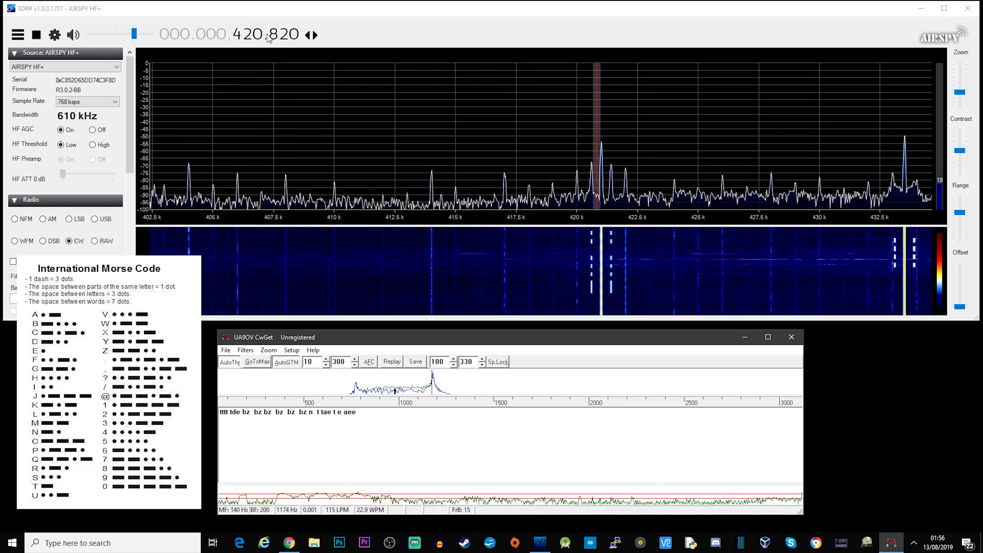
pyautogui.scroll(-2, 274, 36)
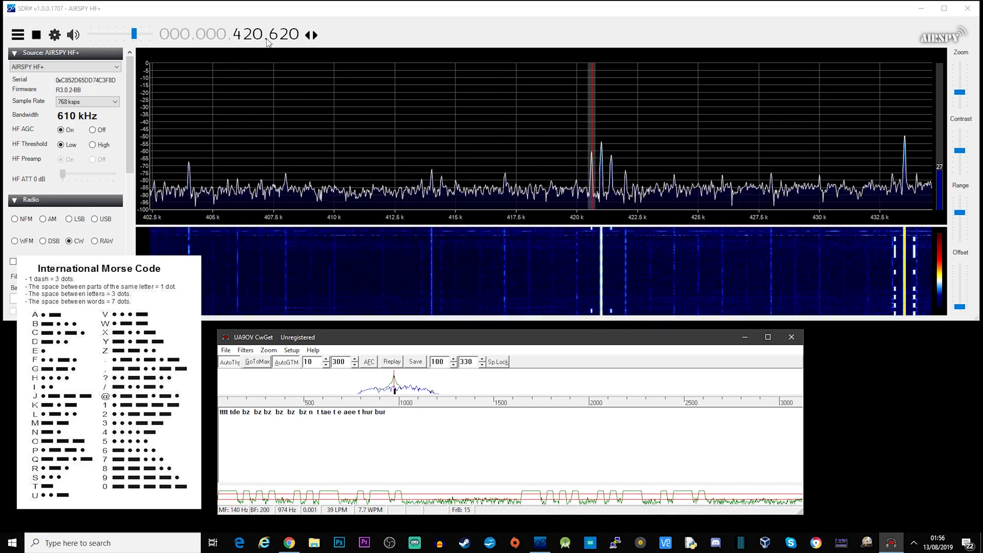
# - Tune the receiver to 433.020 kHz, beside the strong carrier near 433.5 kHz
pyautogui.scroll(3, 272, 36)
pyautogui.scroll(7, 260, 37)
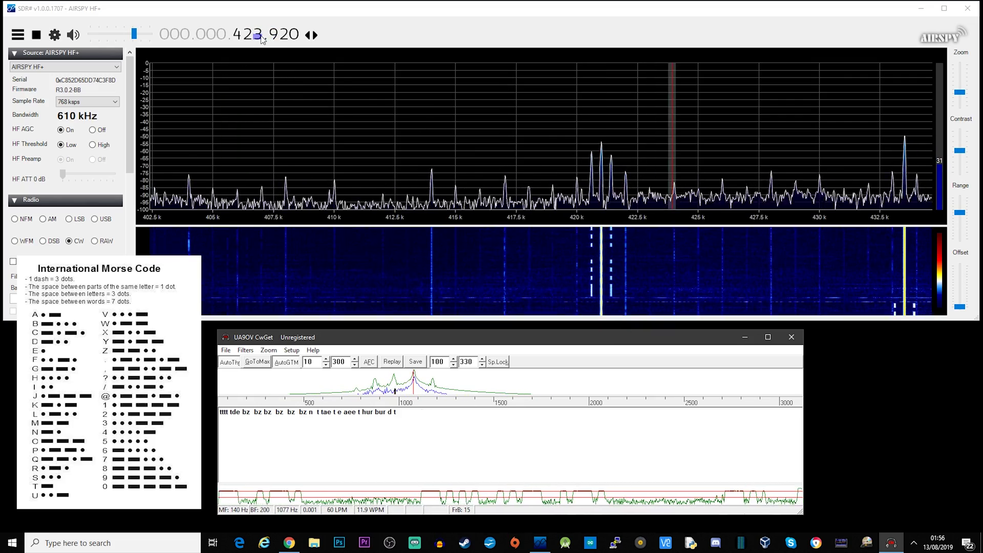
pyautogui.scroll(5, 262, 39)
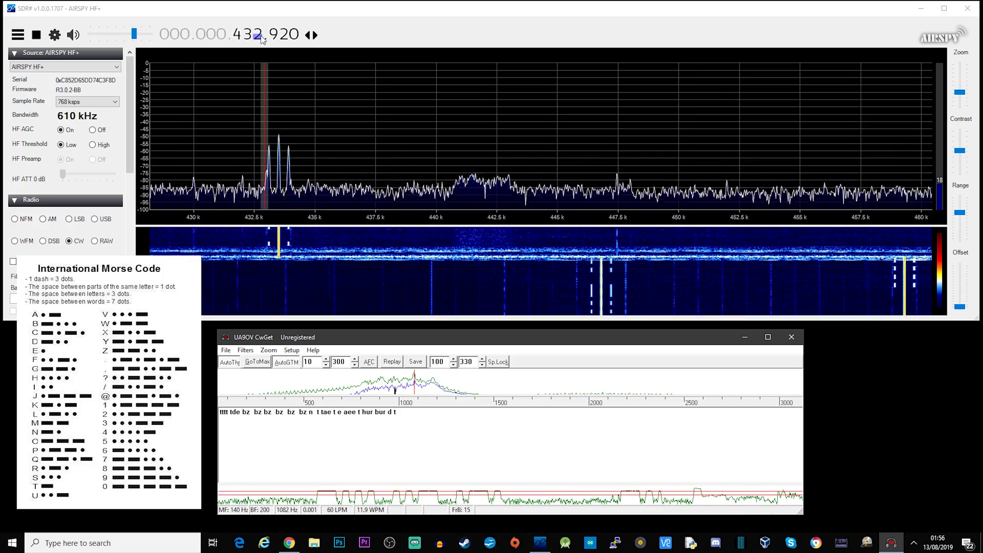
pyautogui.scroll(1, 274, 35)
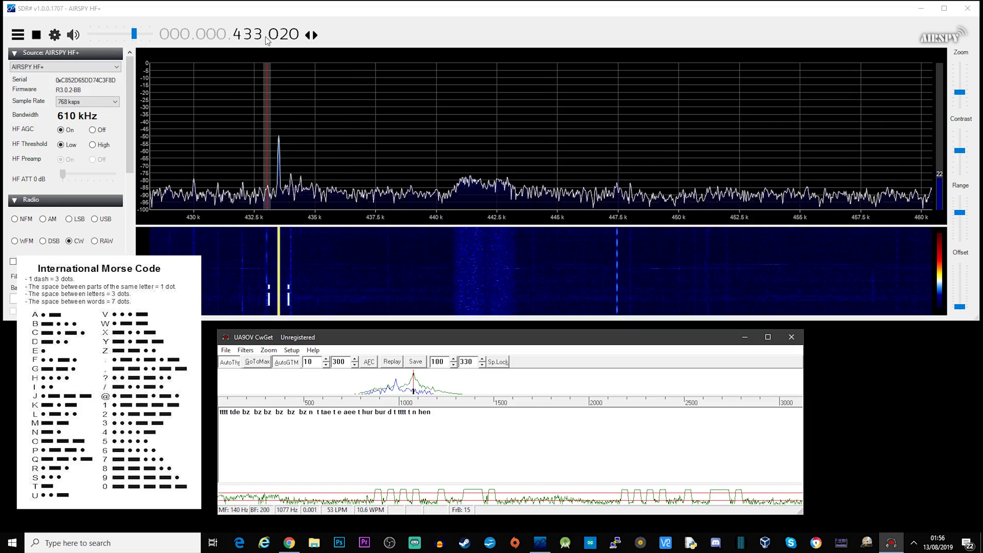
# - Tune the receiver to 466.990 kHz, below the weak carrier near 468 kHz, and raise the waterfall contrast
pyautogui.scroll(11, 263, 36)
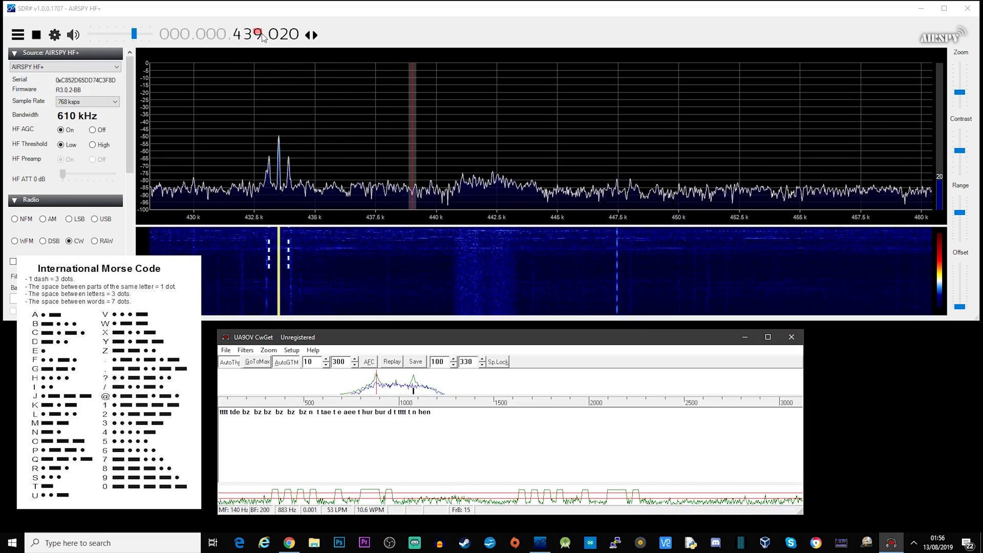
pyautogui.scroll(20, 263, 38)
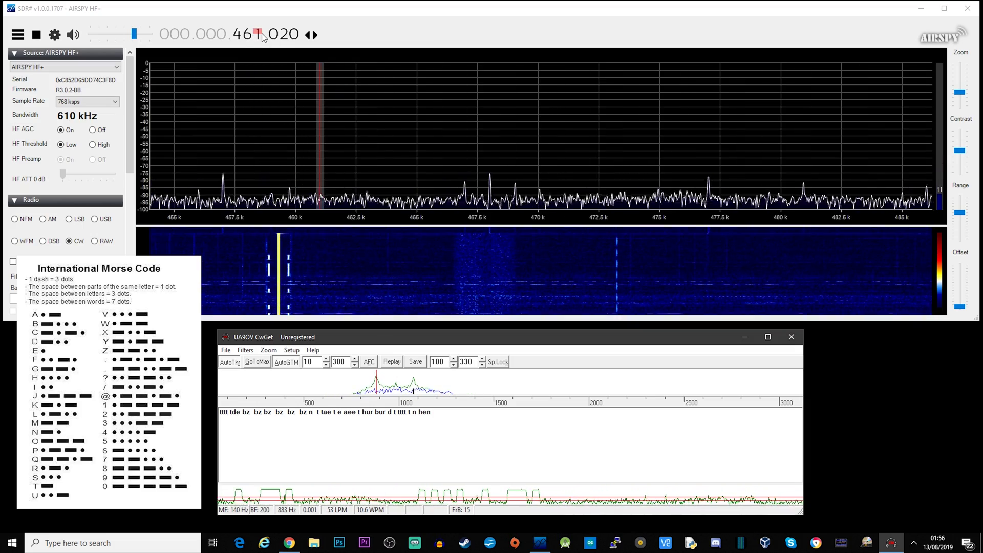
pyautogui.scroll(1, 263, 37)
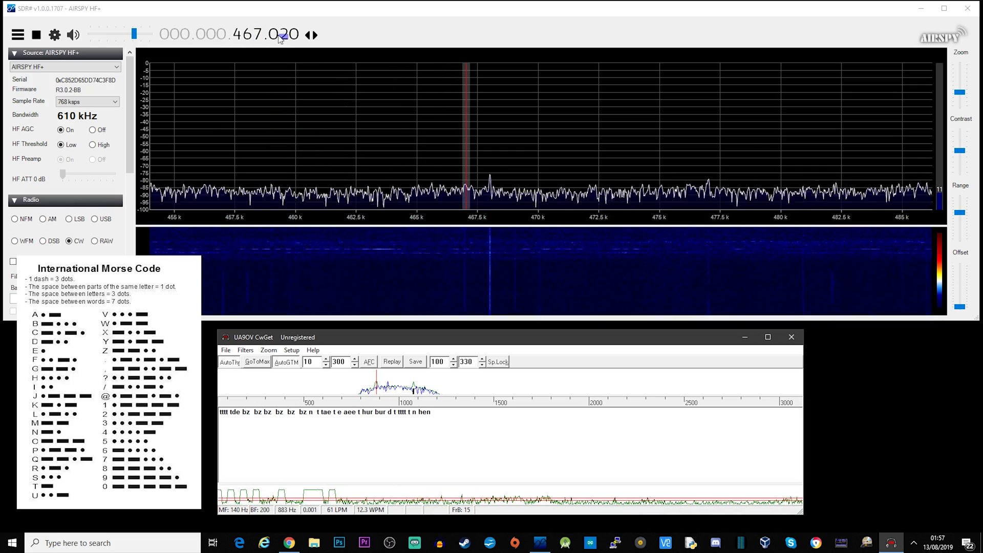
pyautogui.scroll(-1, 285, 37)
pyautogui.scroll(-1, 286, 37)
pyautogui.scroll(-1, 285, 37)
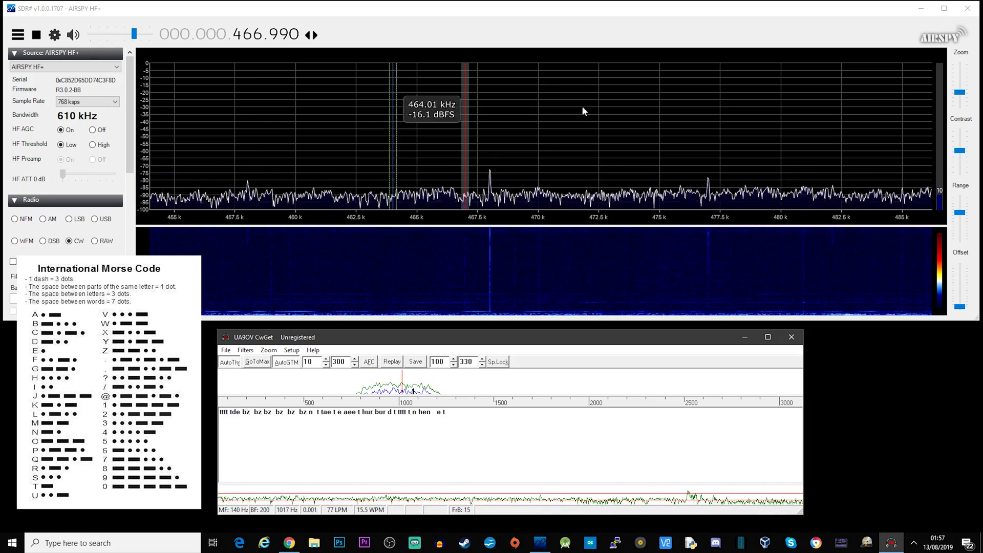
pyautogui.moveTo(961, 150); pyautogui.dragTo(958, 143)
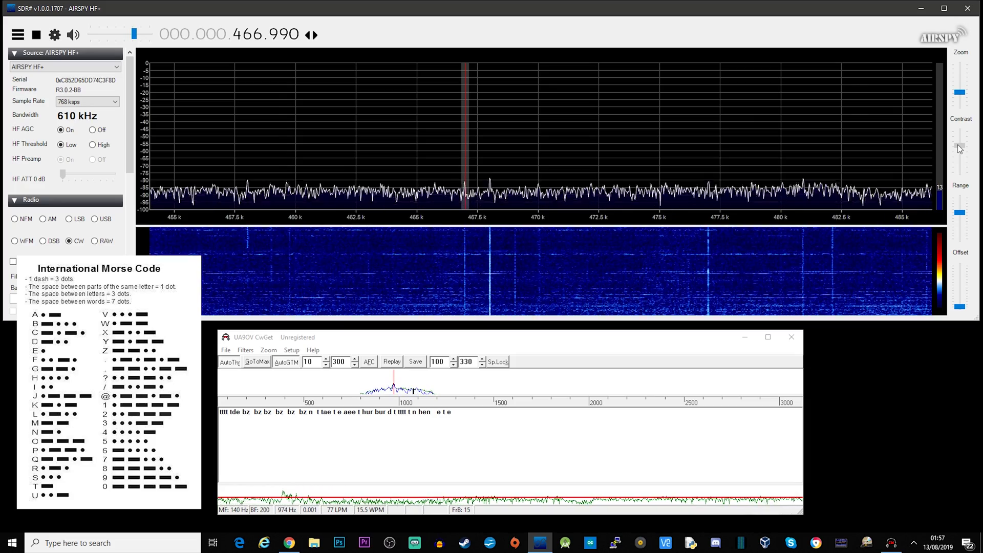
pyautogui.click(958, 145)
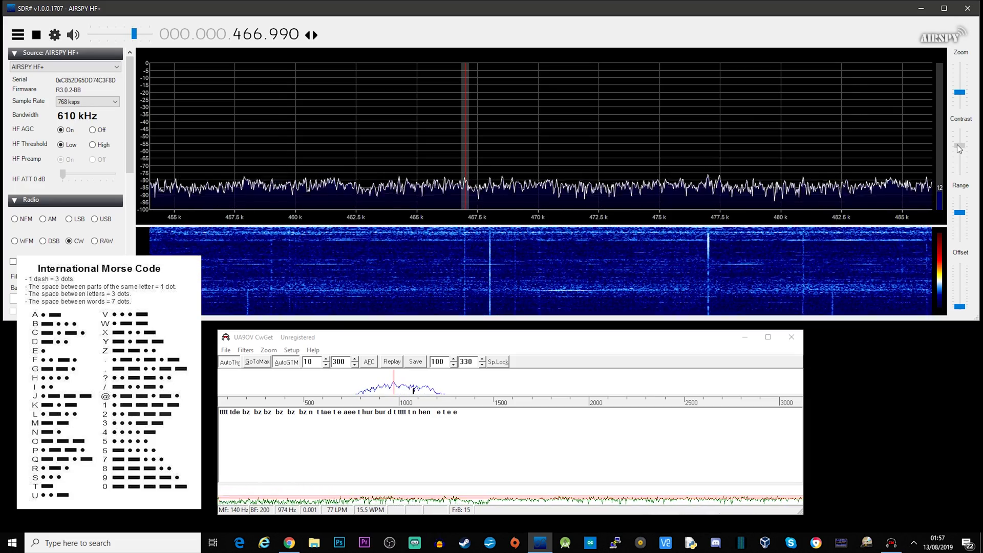